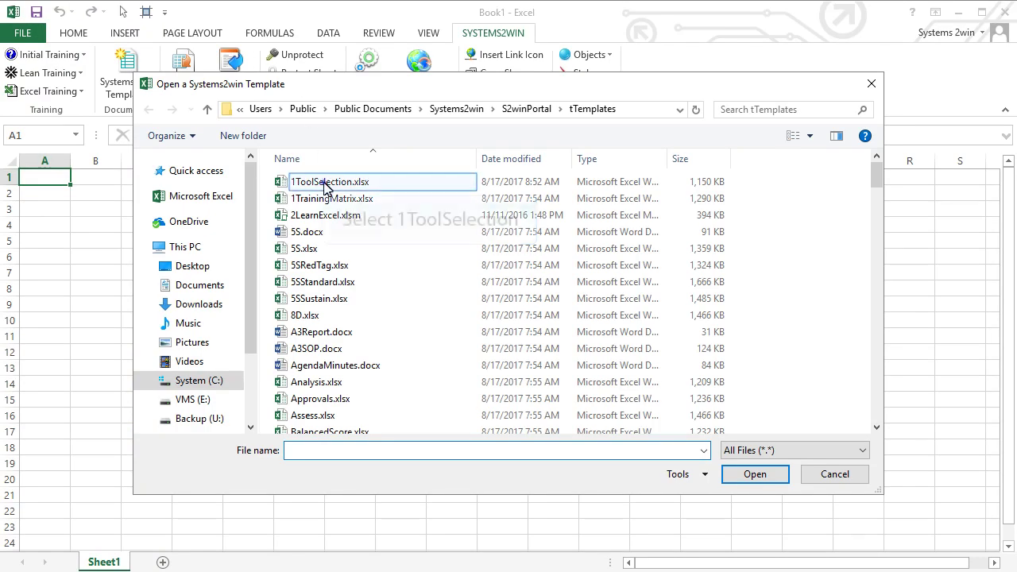
# - Open the 1ToolSelection.xlsx template from the Systems2win template folder
pyautogui.click(328, 182)
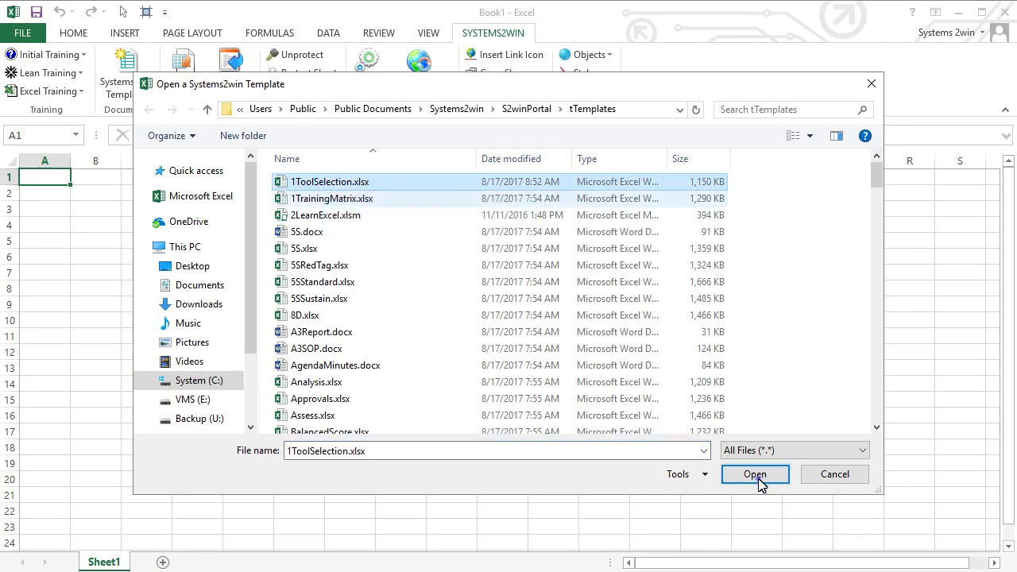
pyautogui.click(756, 476)
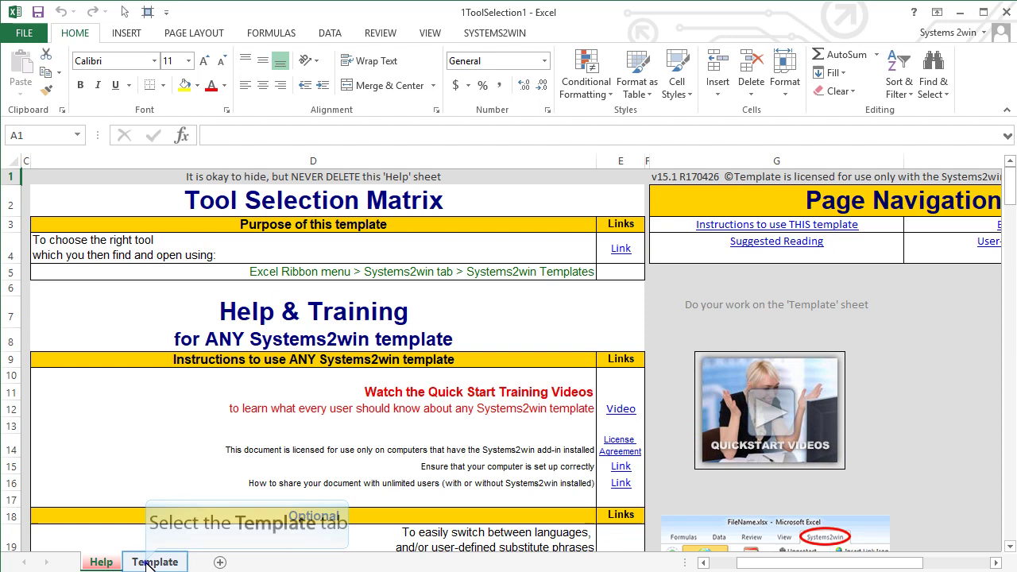
# - On the Template sheet, filter the Value Stream Mapping column to show only x-marked tools
pyautogui.click(154, 562)
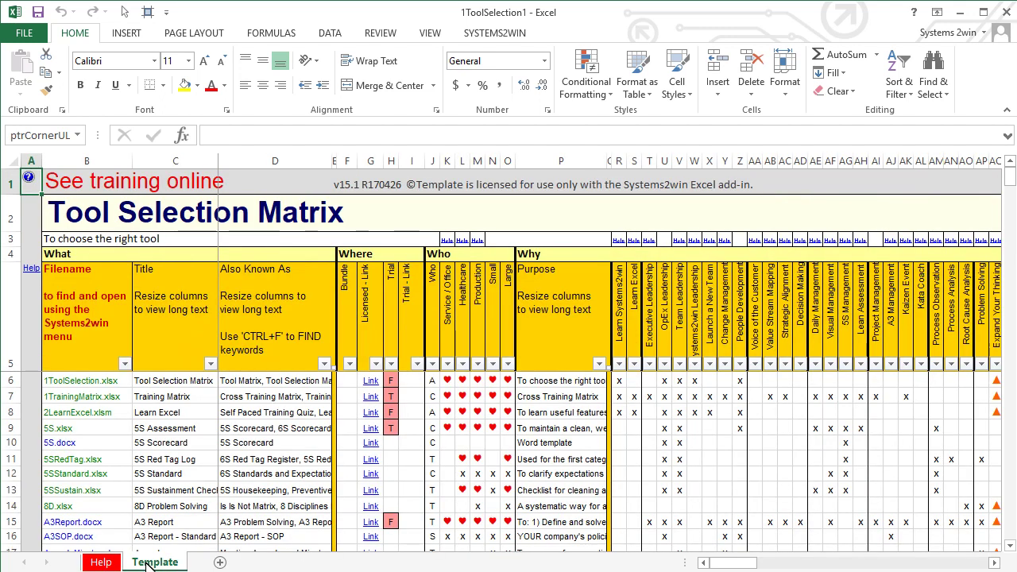
pyautogui.click(1006, 110)
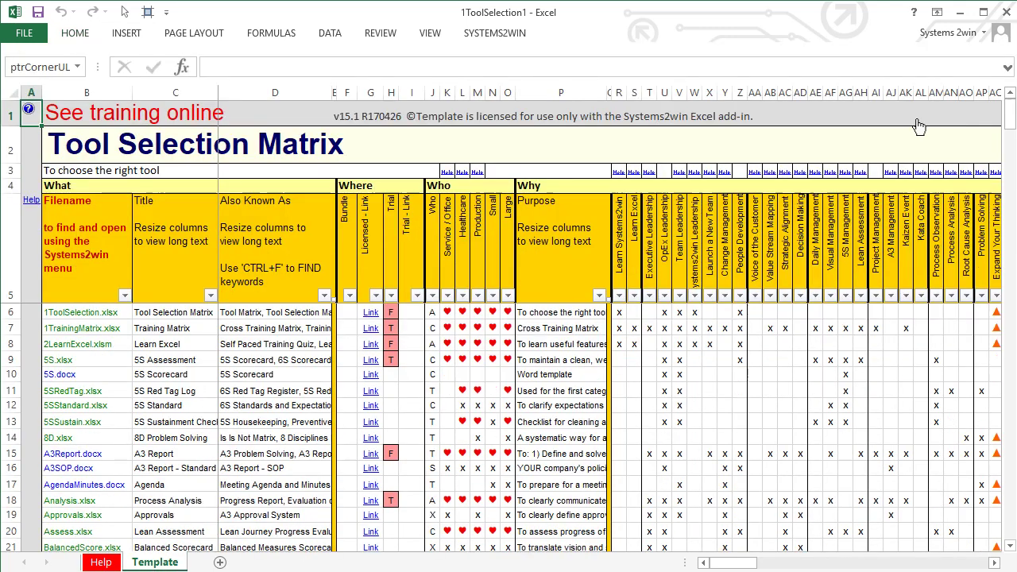
pyautogui.click(770, 297)
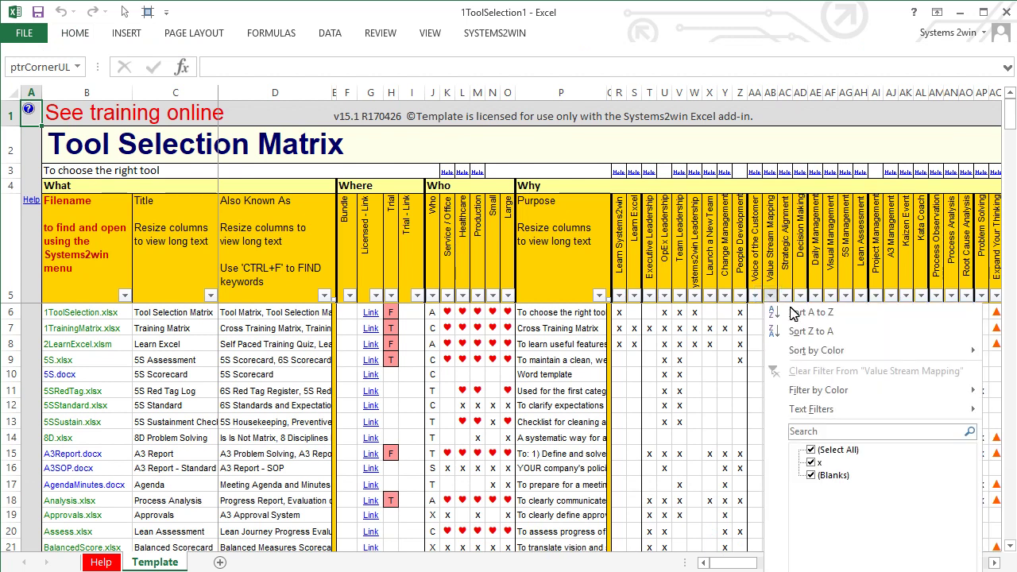
pyautogui.click(811, 451)
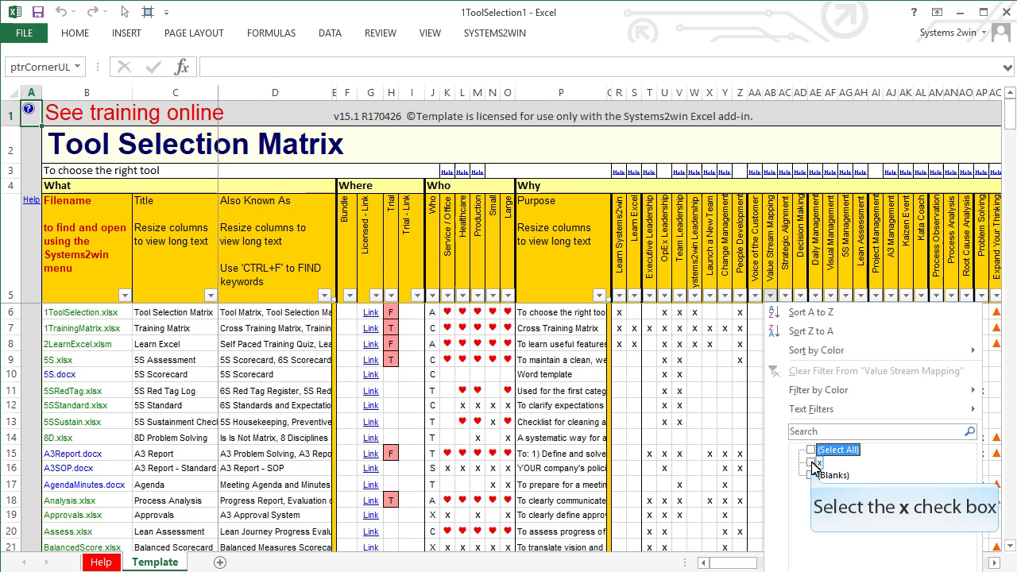
pyautogui.click(813, 465)
pyautogui.press('Return')
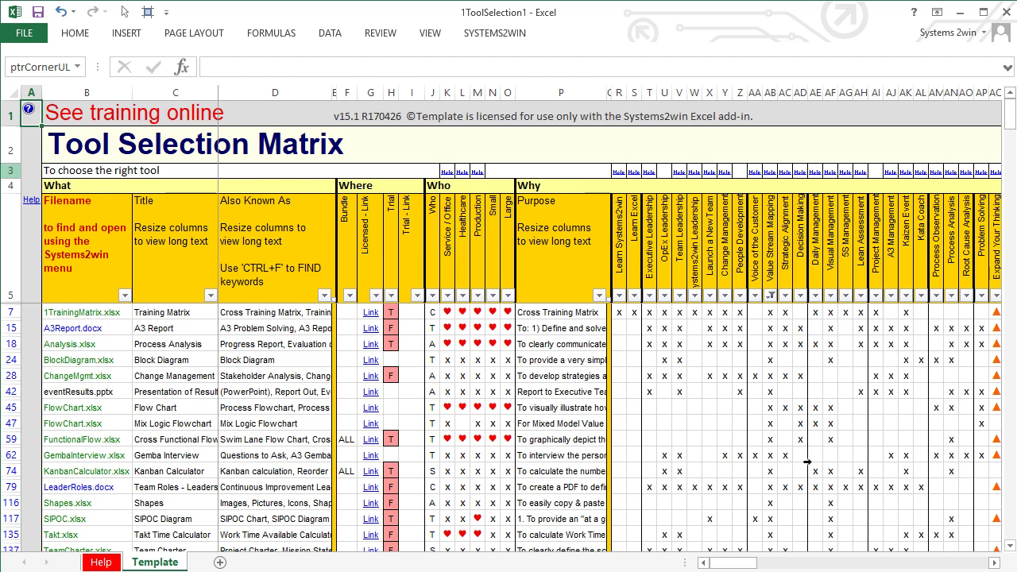
pyautogui.click(8, 170)
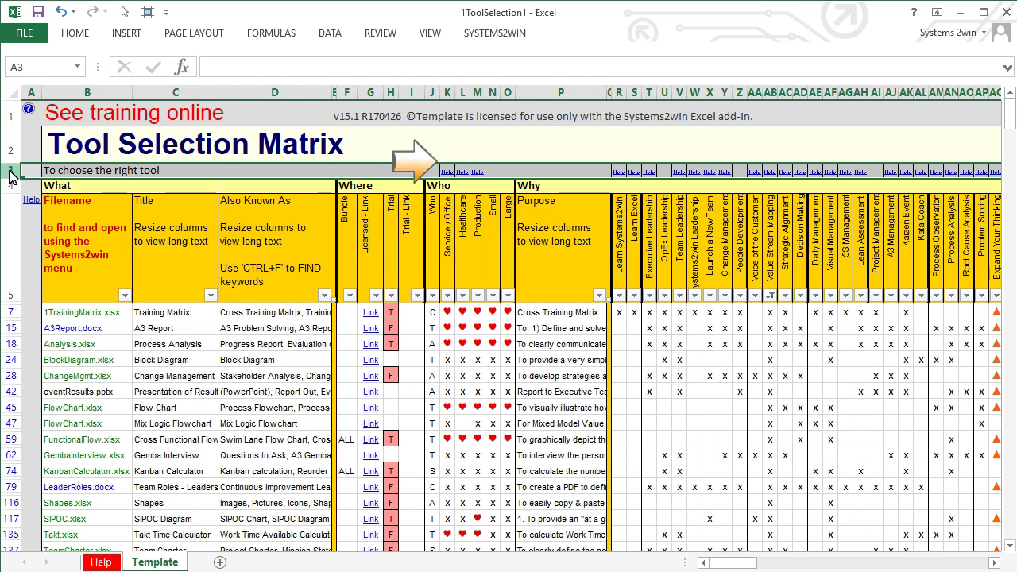
pyautogui.moveTo(730, 562); pyautogui.dragTo(780, 567)
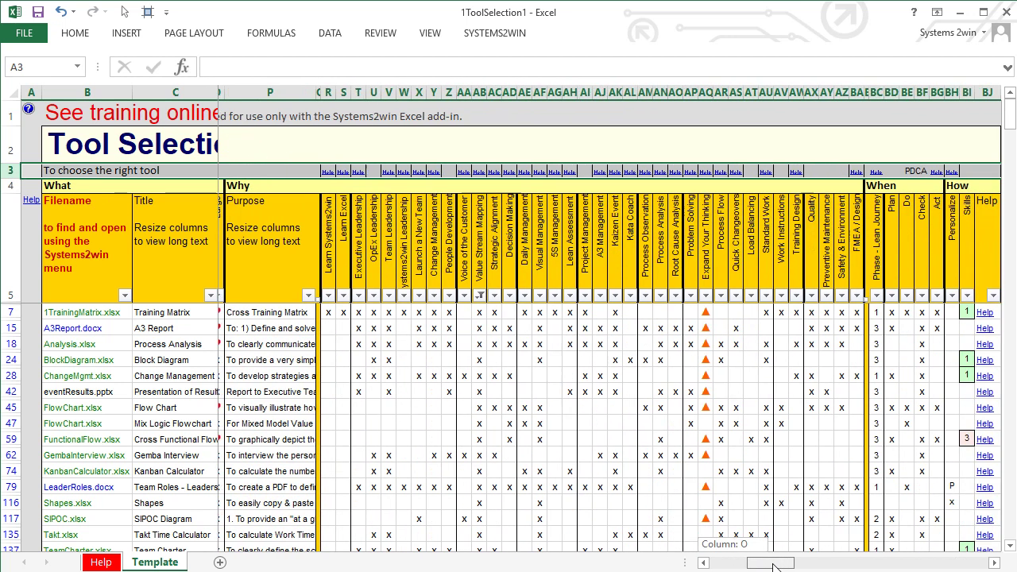
pyautogui.click(875, 92)
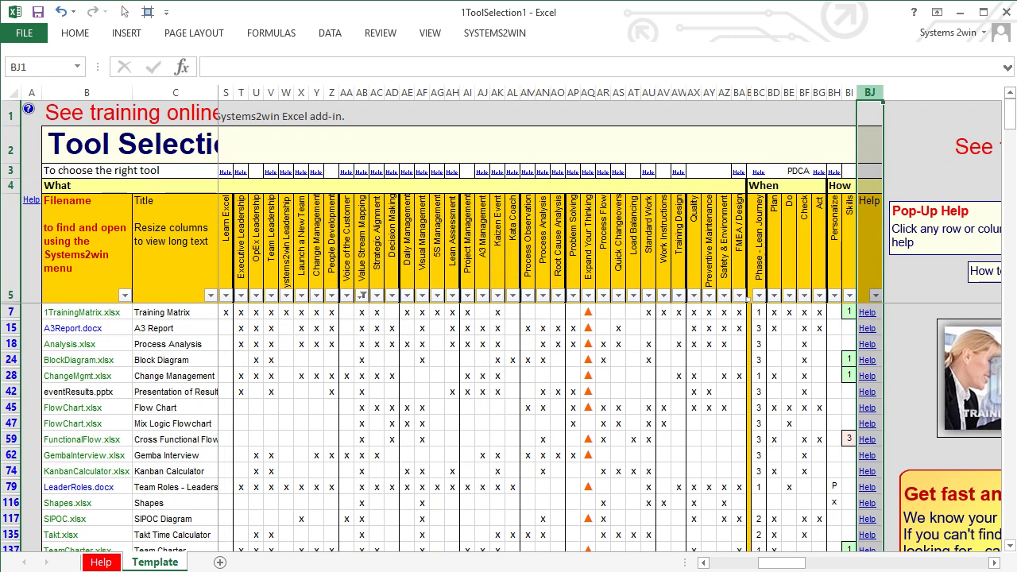
pyautogui.moveTo(1009, 118); pyautogui.dragTo(1009, 155)
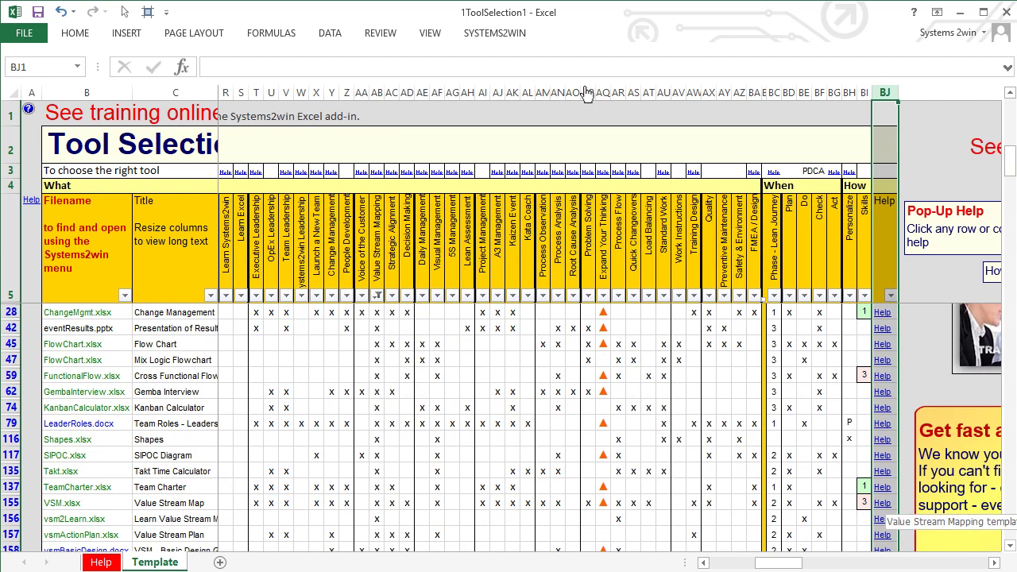
pyautogui.click(883, 503)
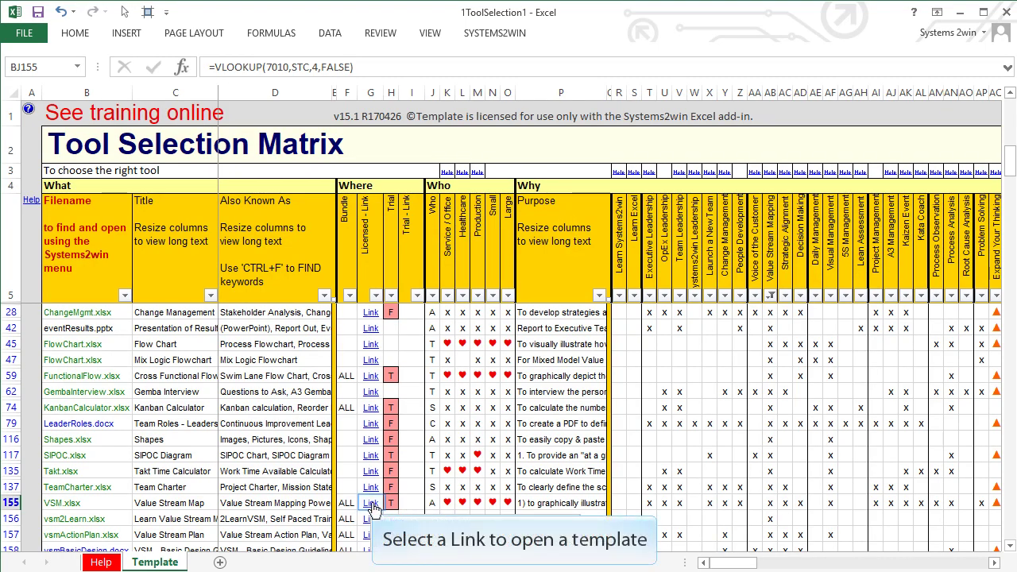
# - Open VSM.xlsx from its matrix row and show its Sample value stream map sheet
pyautogui.click(370, 503)
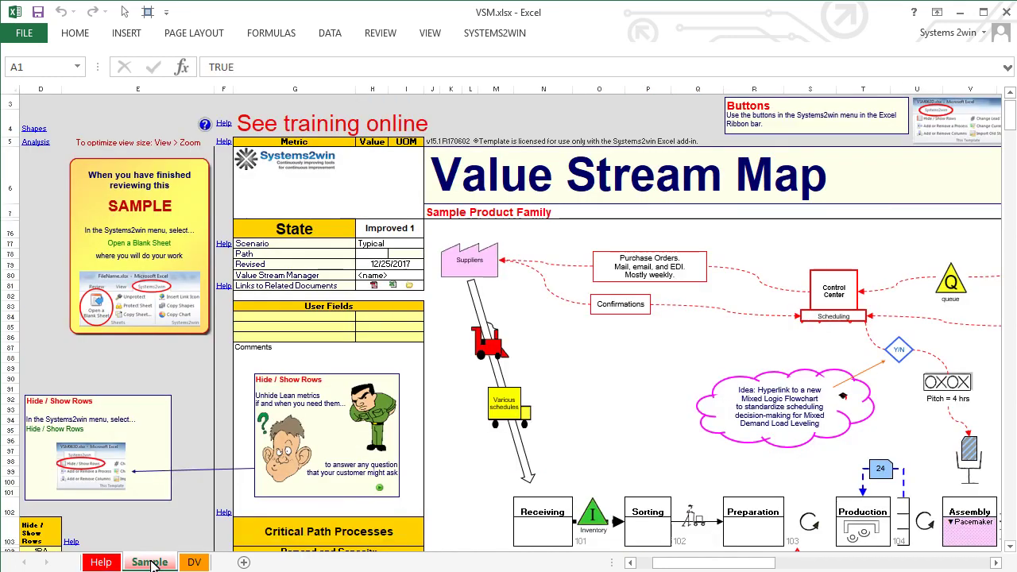
pyautogui.click(150, 562)
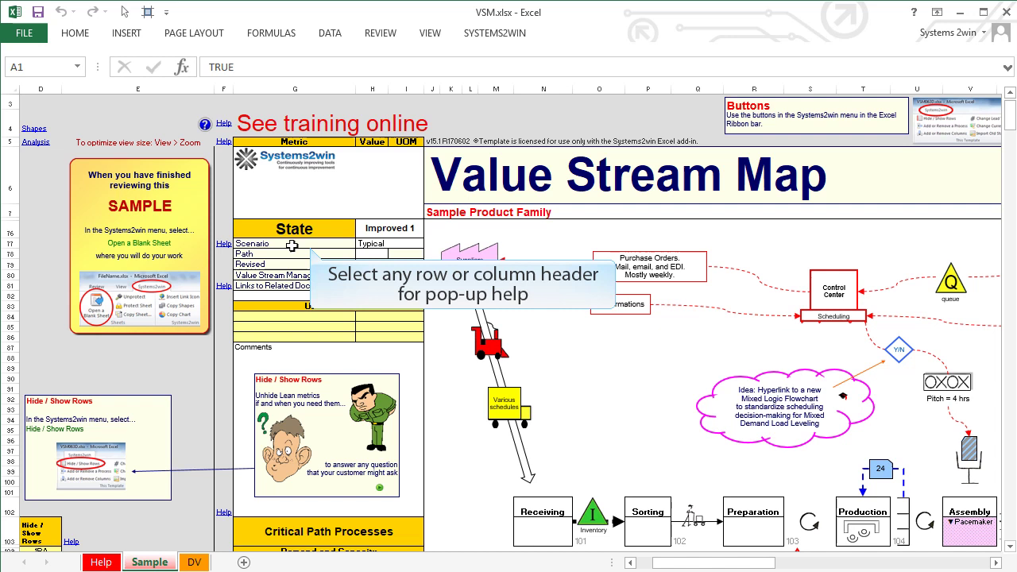
# - Check the help notes in G77 and G80, then follow the Process Time Help link
pyautogui.click(291, 246)
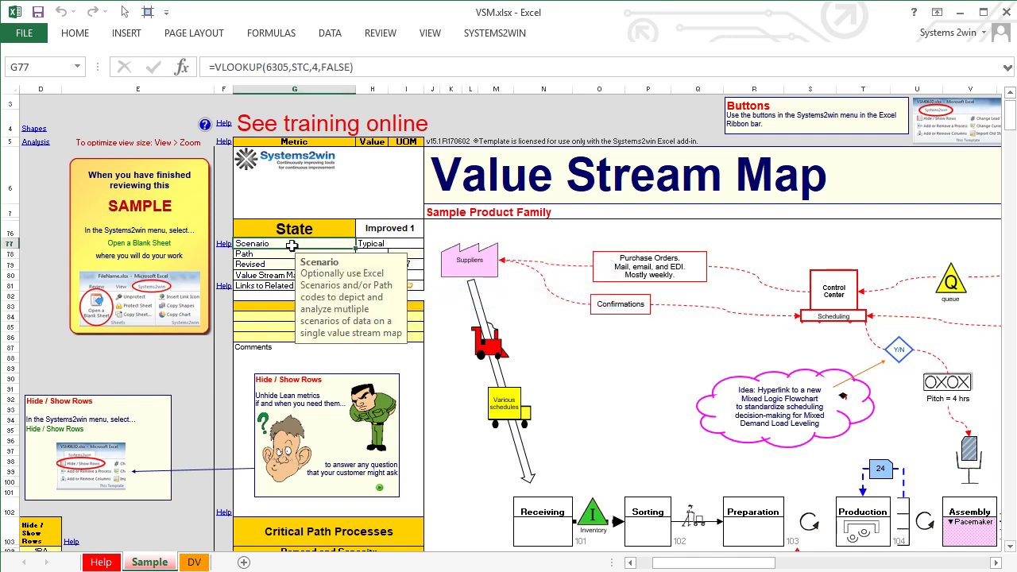
pyautogui.click(265, 276)
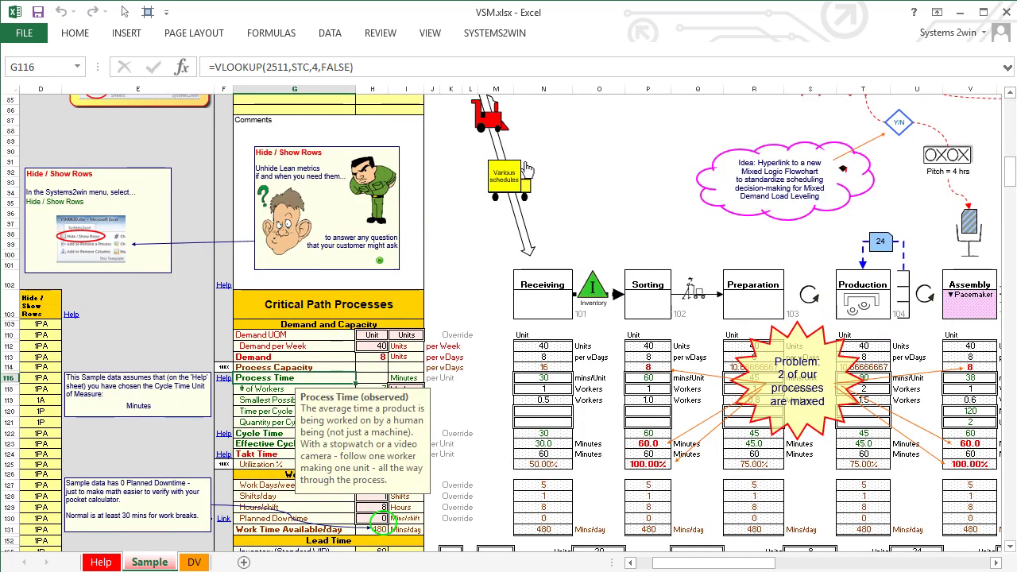
pyautogui.click(225, 379)
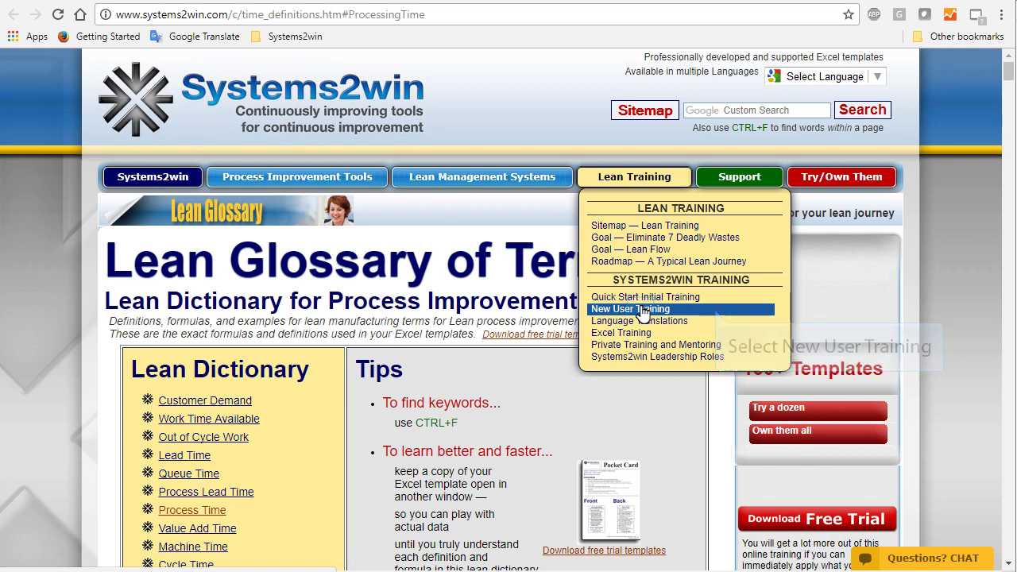
# - Go to New User Training from the Lean Training menu on the Systems2win site
pyautogui.click(642, 312)
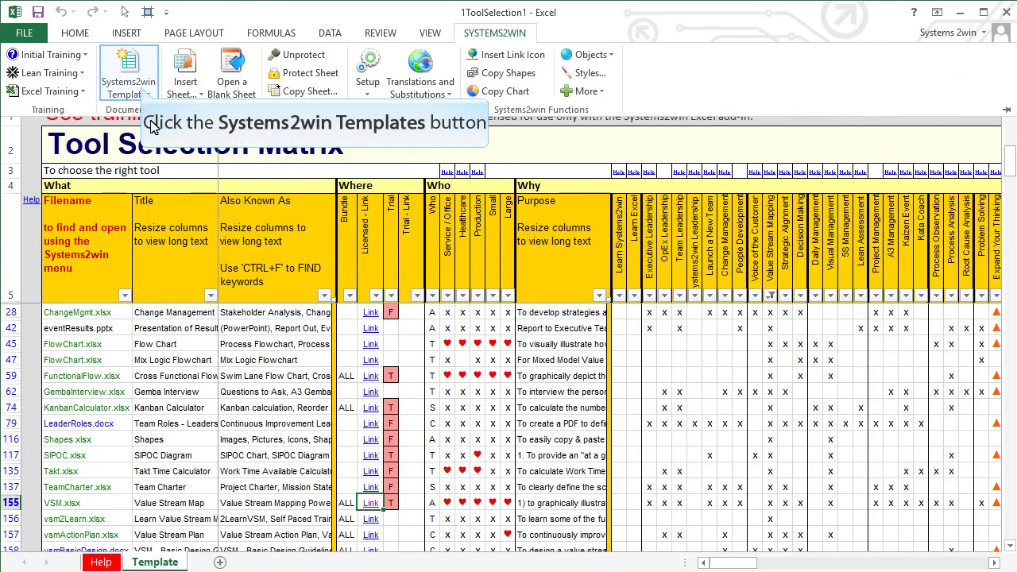
# - Start a new 1TrainingMatrix.xlsx from Systems2win Templates and show its matrix sheet
pyautogui.click(132, 75)
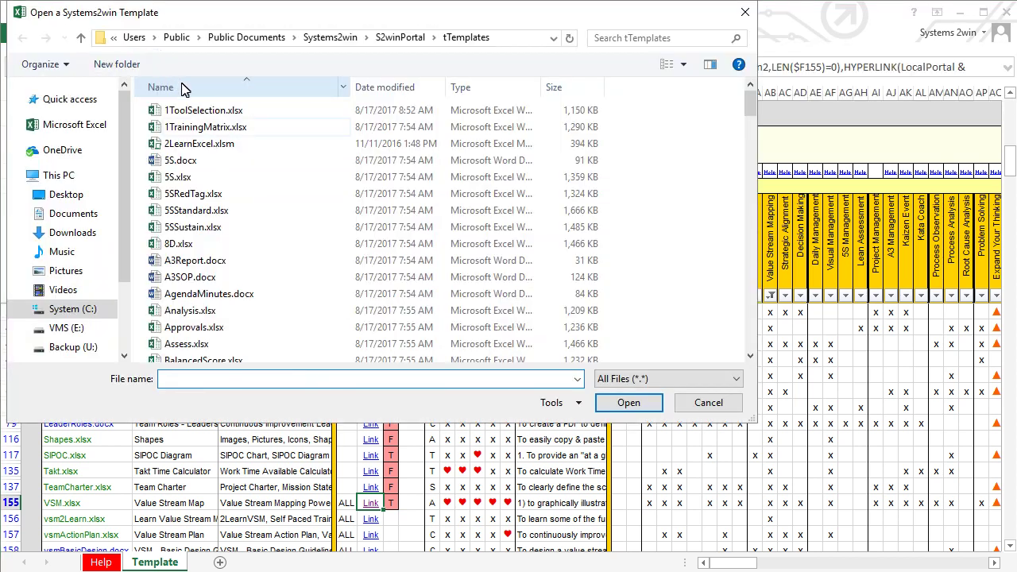
pyautogui.doubleClick(202, 129)
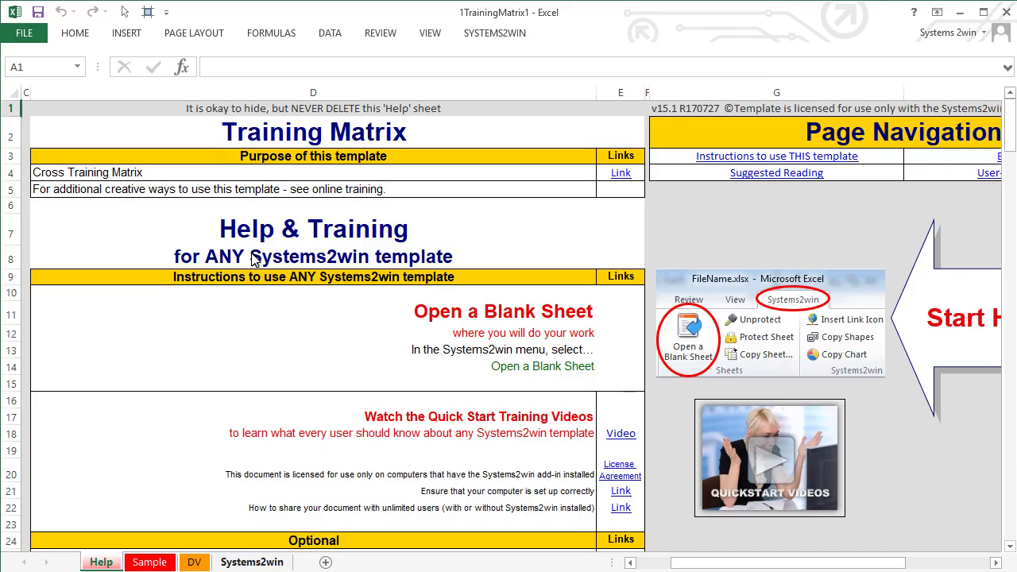
pyautogui.click(269, 562)
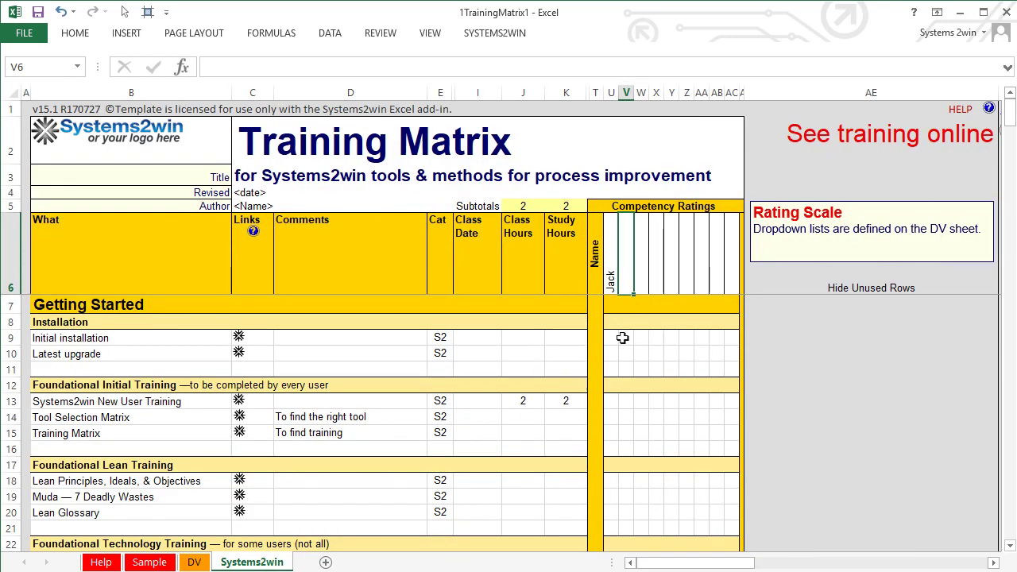
# - Add a second trainee's name in V6 and rate SQDC Team Huddle Boards: dot, then 3
pyautogui.write('Jill')
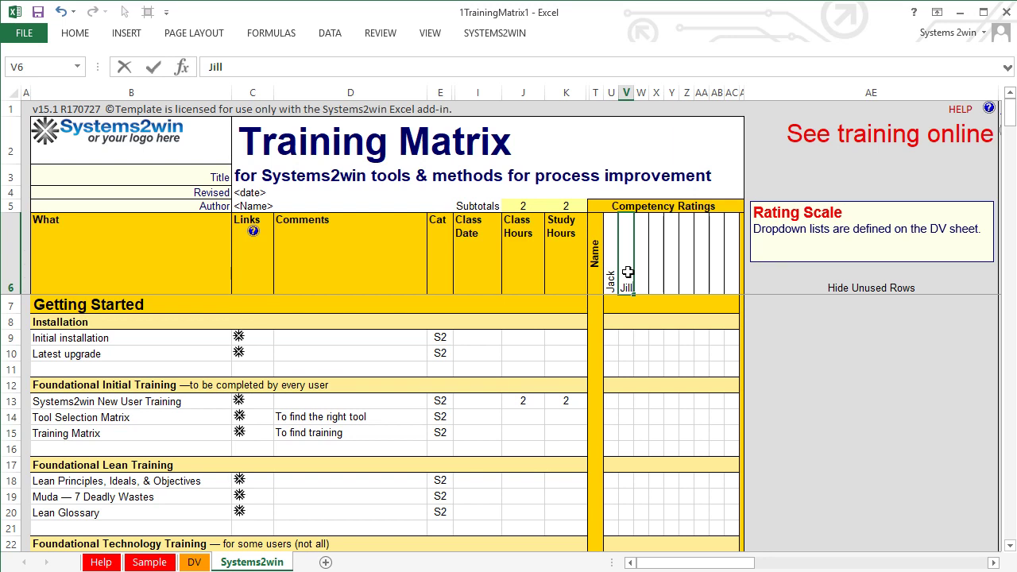
pyautogui.moveTo(1010, 115); pyautogui.dragTo(1011, 170)
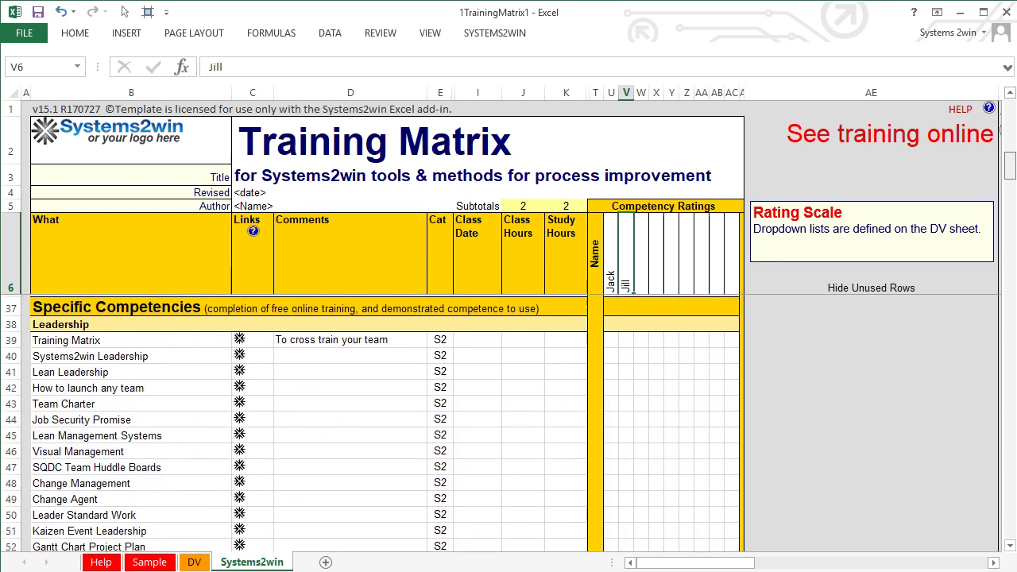
pyautogui.click(611, 465)
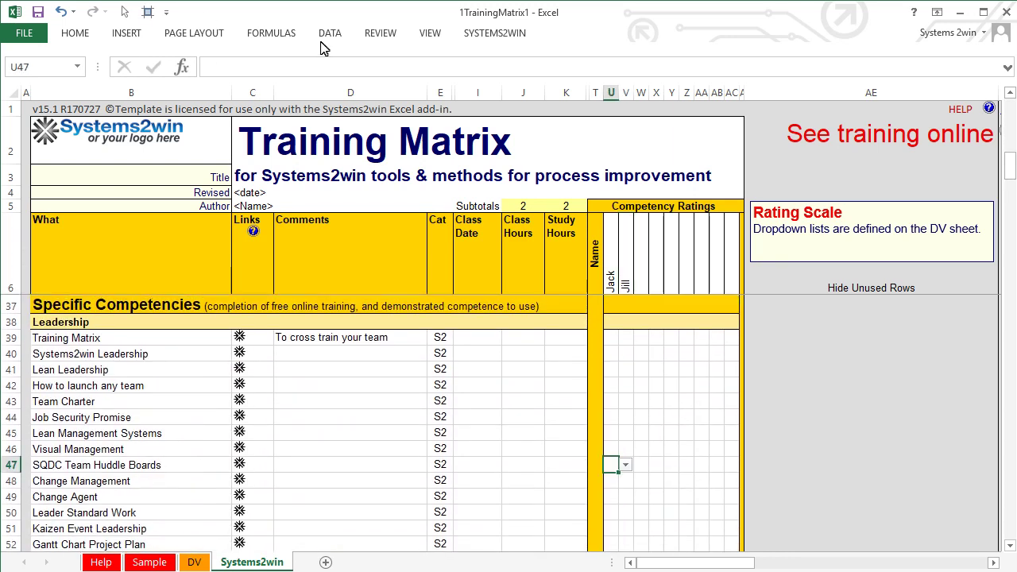
pyautogui.click(626, 466)
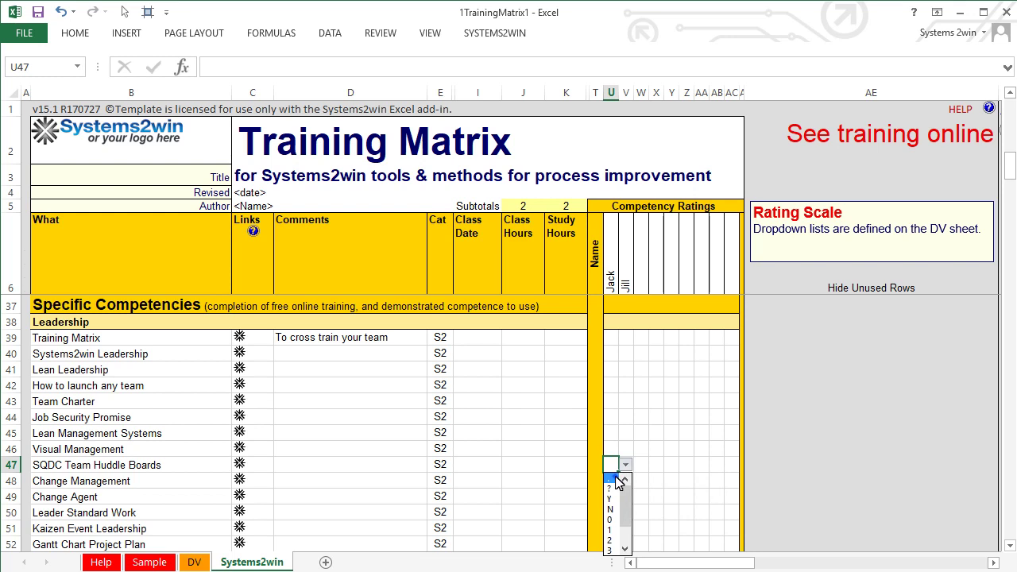
pyautogui.click(617, 478)
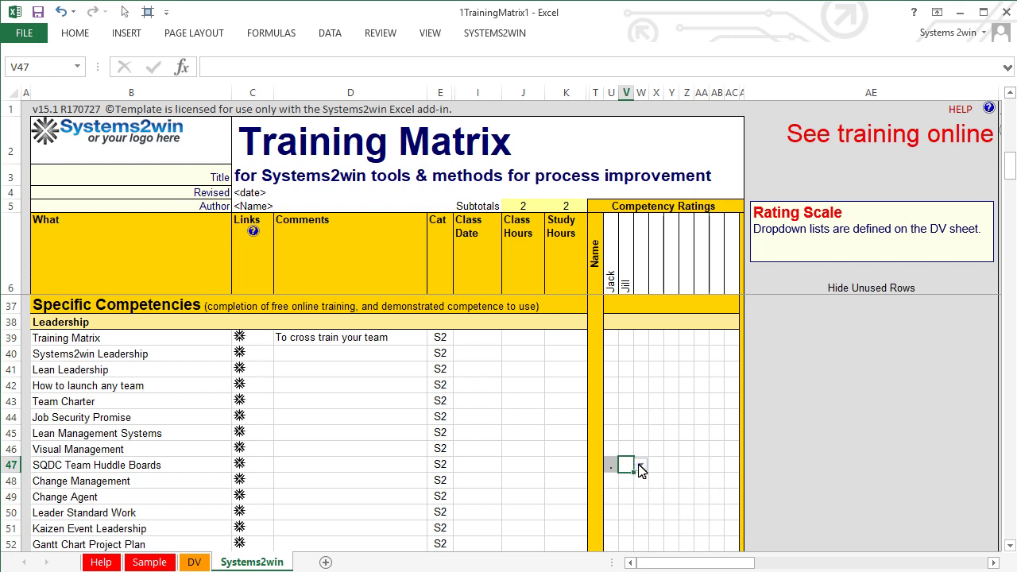
pyautogui.click(641, 465)
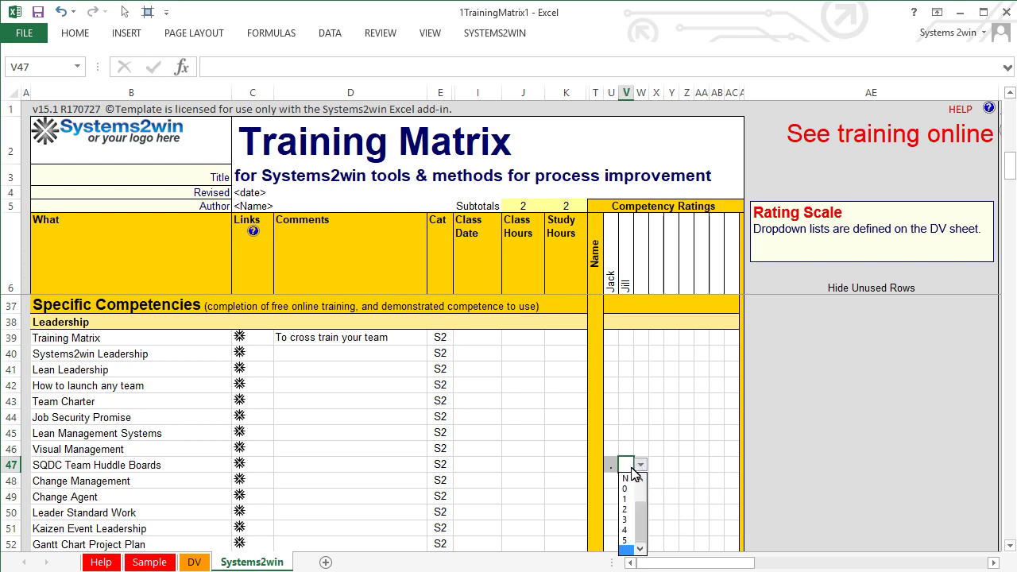
pyautogui.click(624, 520)
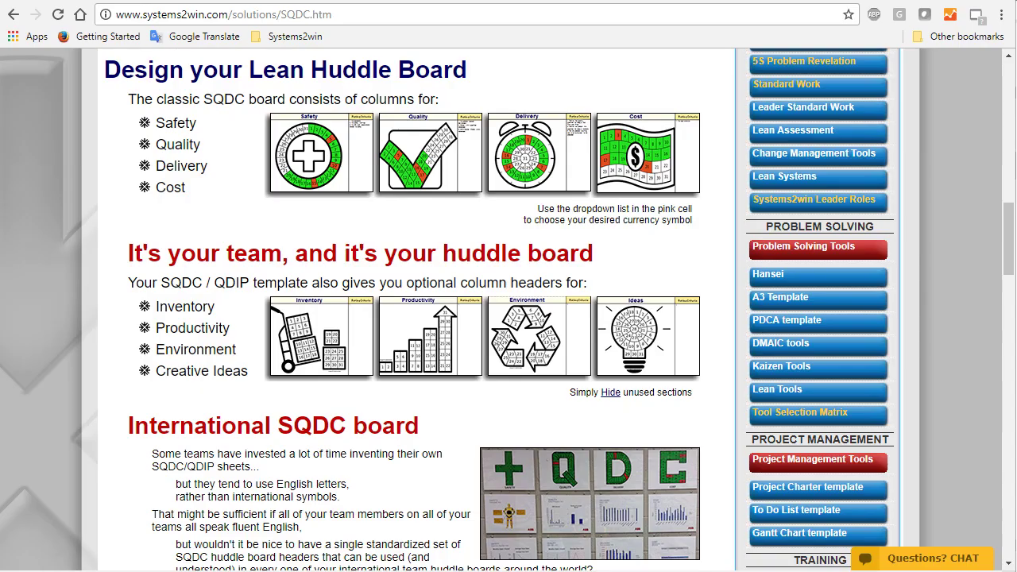
# - Scroll the SQDC huddle board page down to the 'Use it every day' section
pyautogui.scroll(-10, 508, 318)
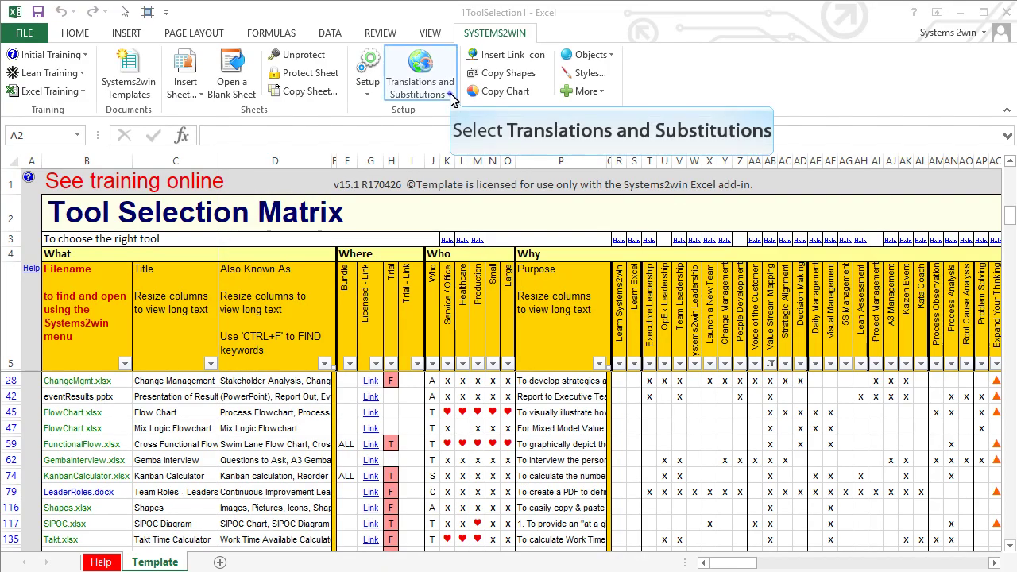
# - Set the Systems2win template language to German through Select Translations
pyautogui.click(451, 96)
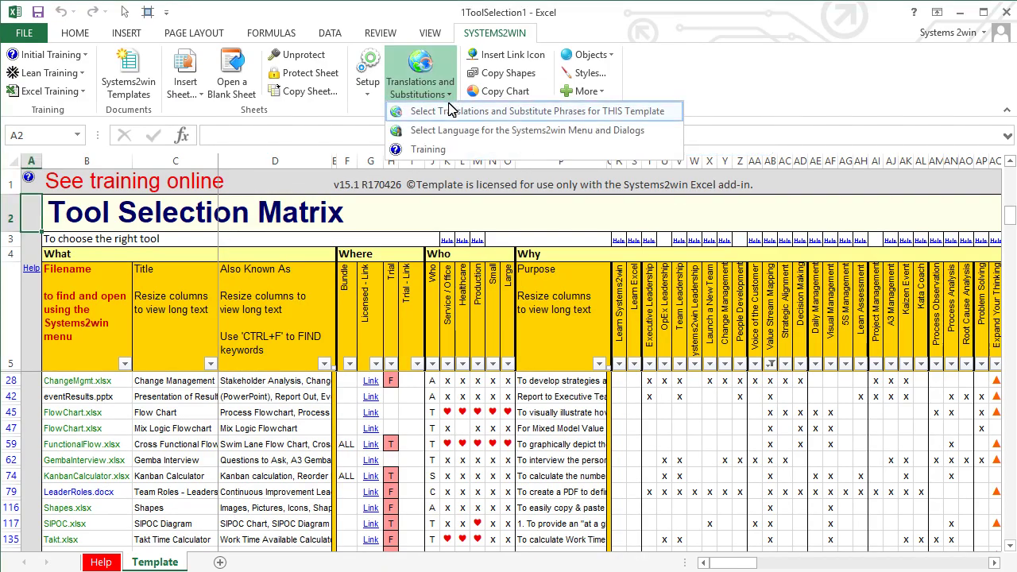
pyautogui.click(452, 112)
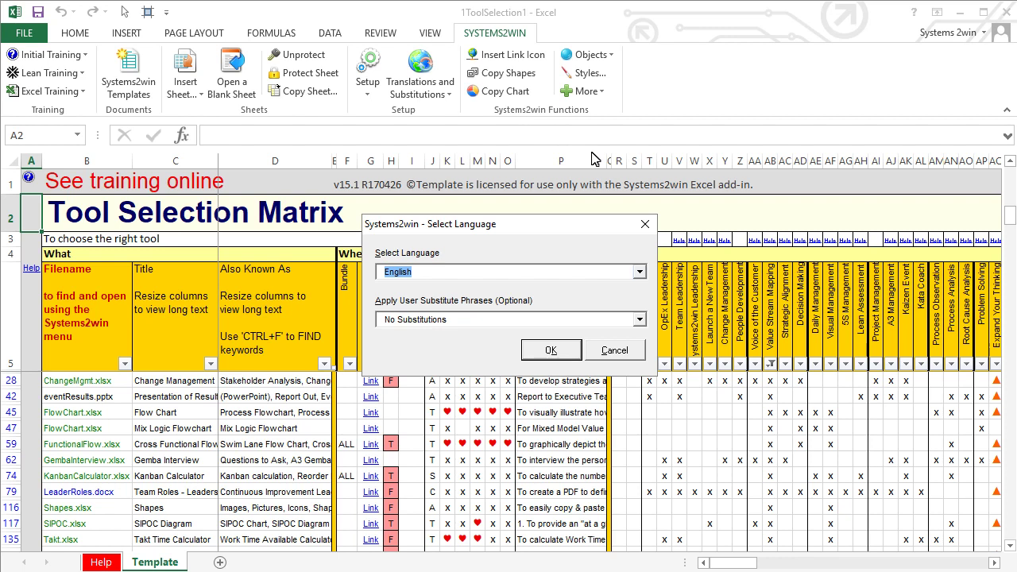
pyautogui.click(639, 272)
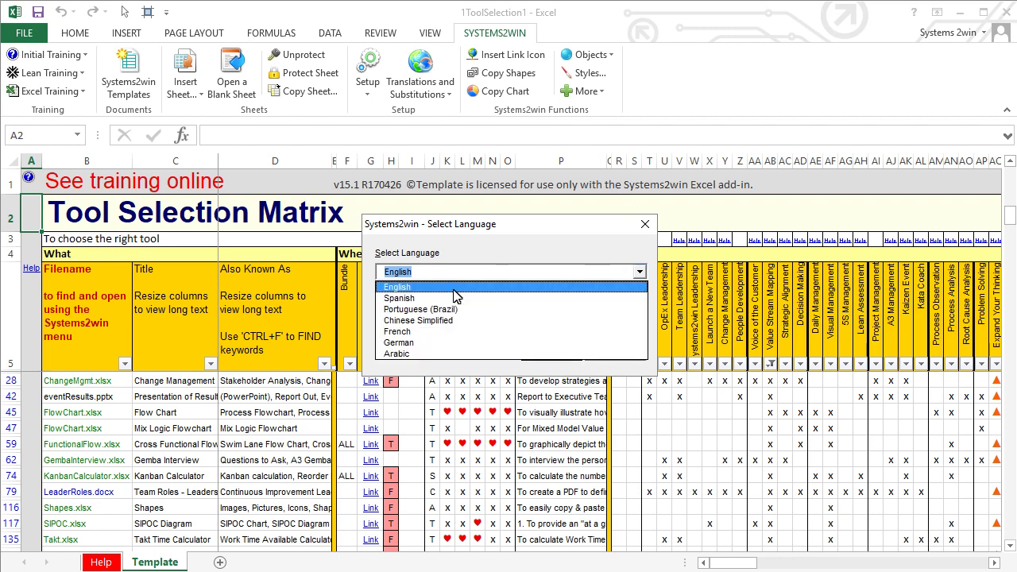
pyautogui.click(400, 343)
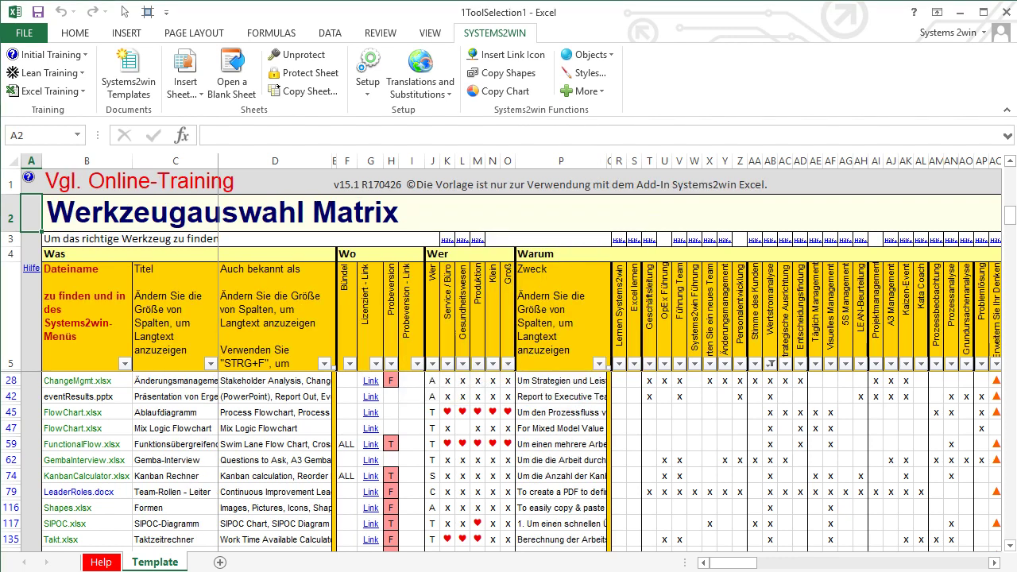